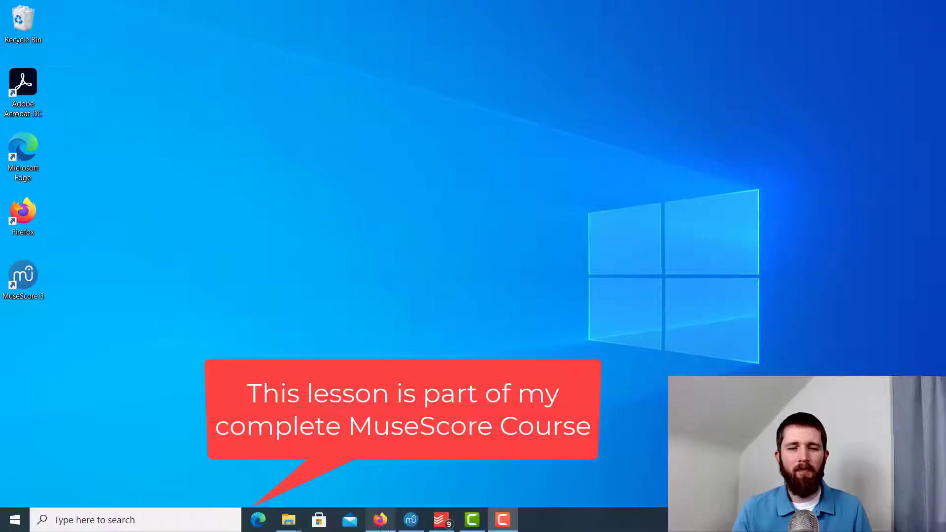
Bring the Note Input Lesson score window to the front in MuseScore 3.
left_click(411, 519)
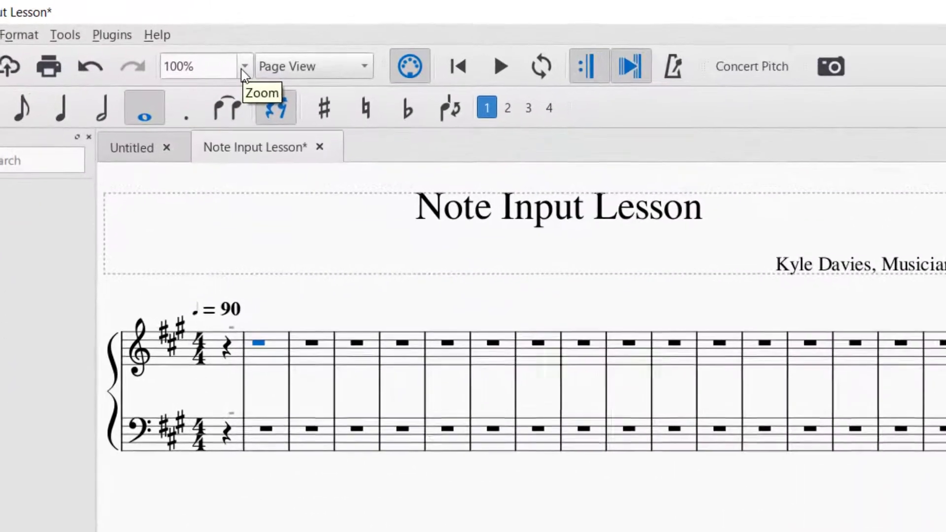
Zoom the score to 150% and drag the canvas to bring the next system into view.
left_click(237, 49)
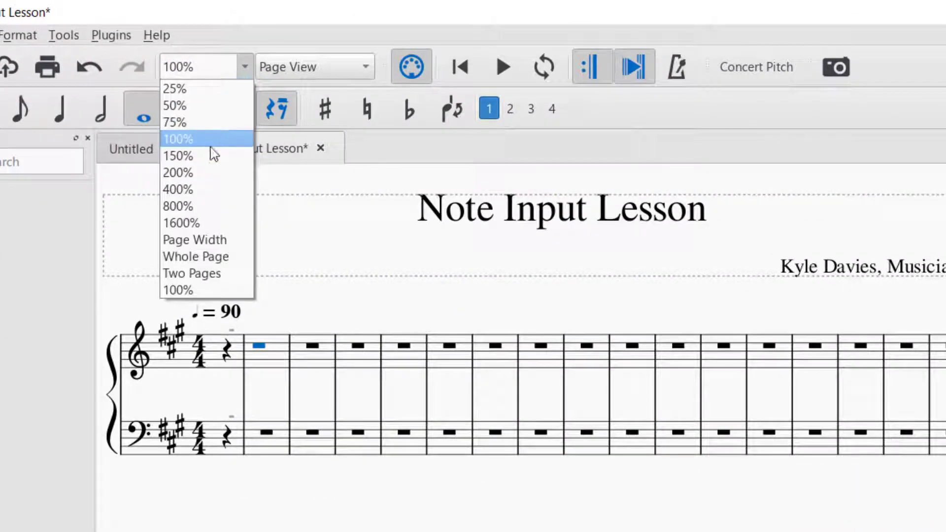
left_click(200, 160)
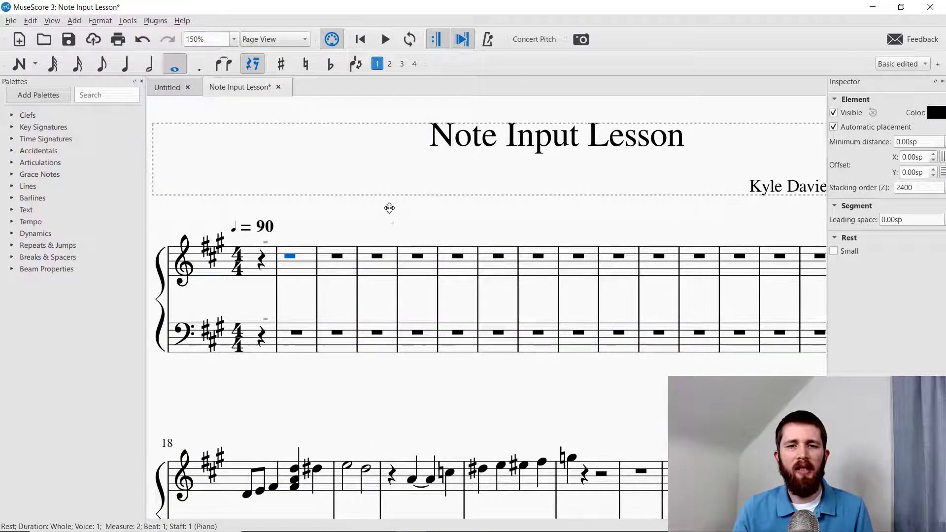
left_click_drag(389, 208, 382, 120)
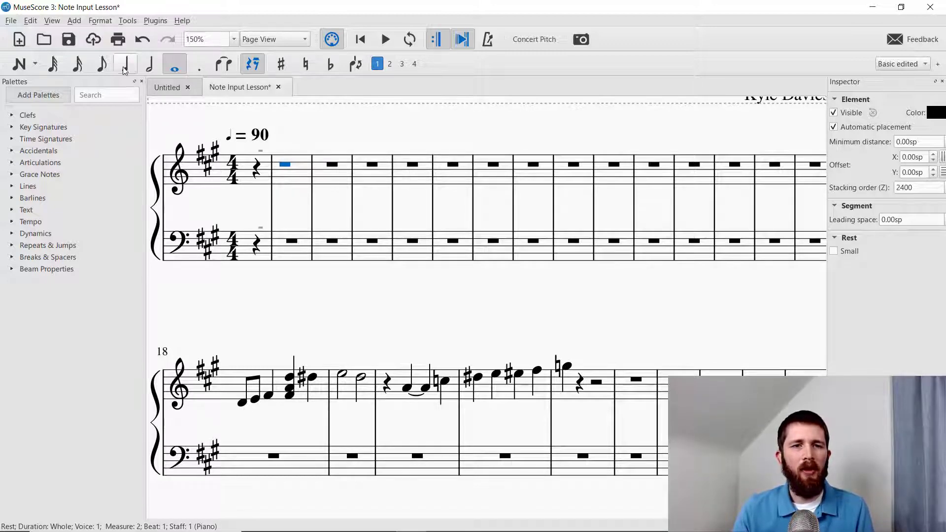
Open treble measure 2 with two beamed eighth notes in note input mode.
left_click(106, 68)
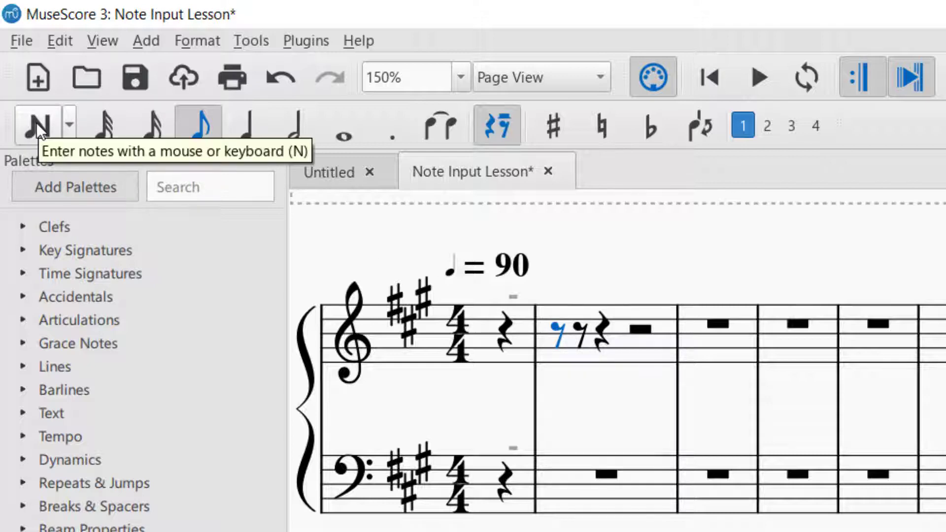
left_click(58, 123)
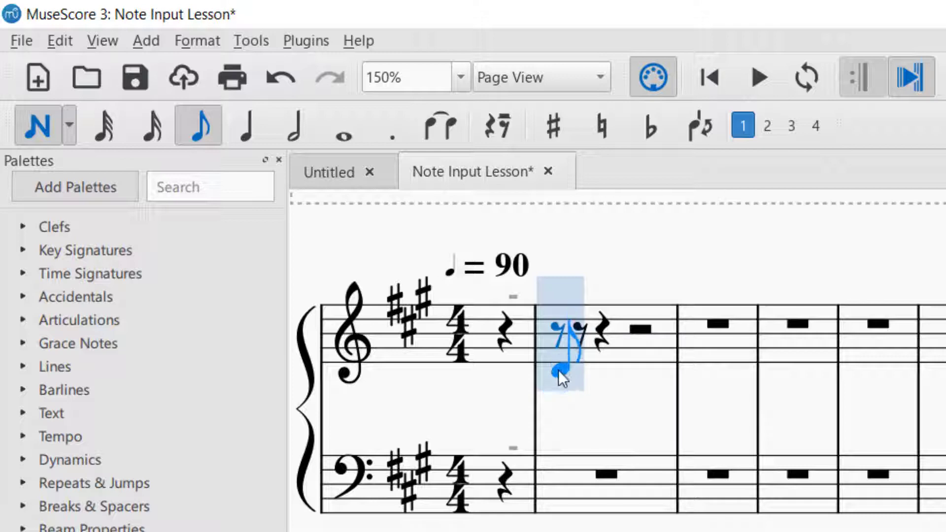
left_click(560, 371)
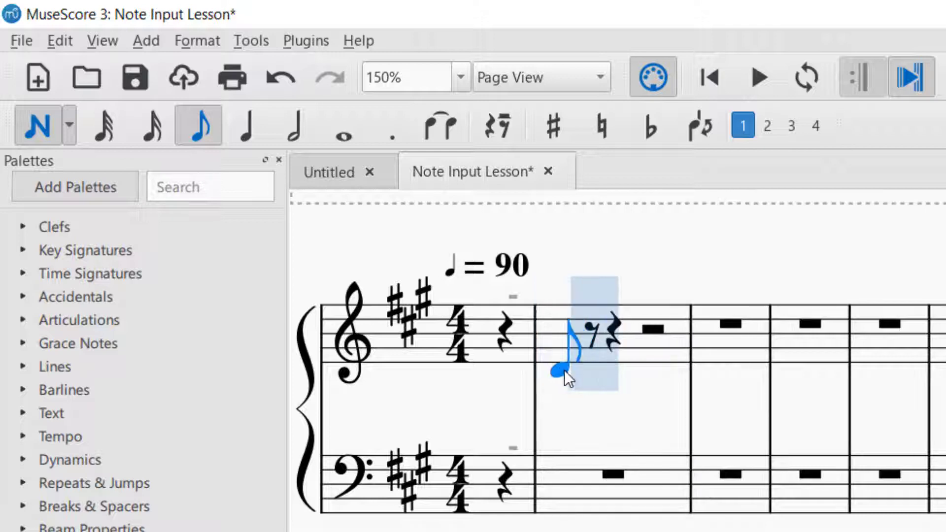
left_click(583, 364)
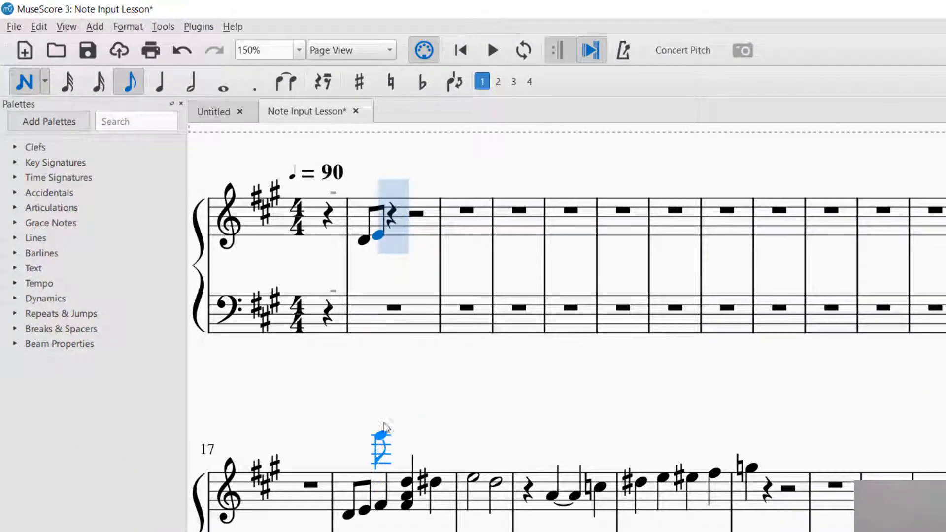
Add a quarter note and a three-note quarter chord after measure 2's eighth notes.
left_click(162, 83)
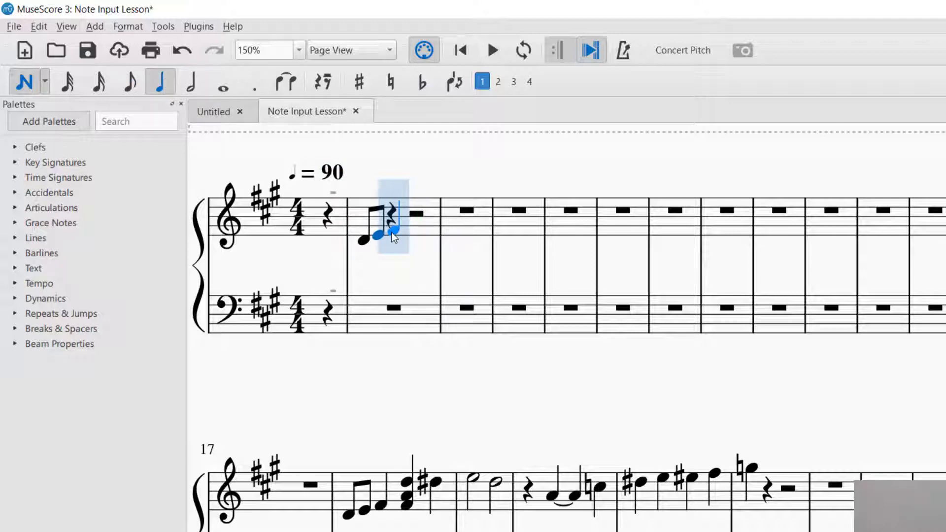
left_click(392, 233)
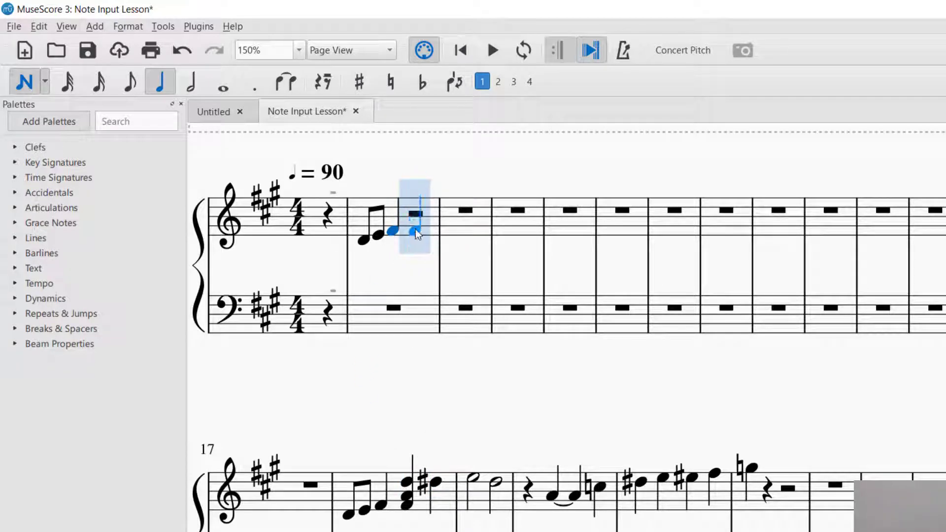
left_click(413, 230)
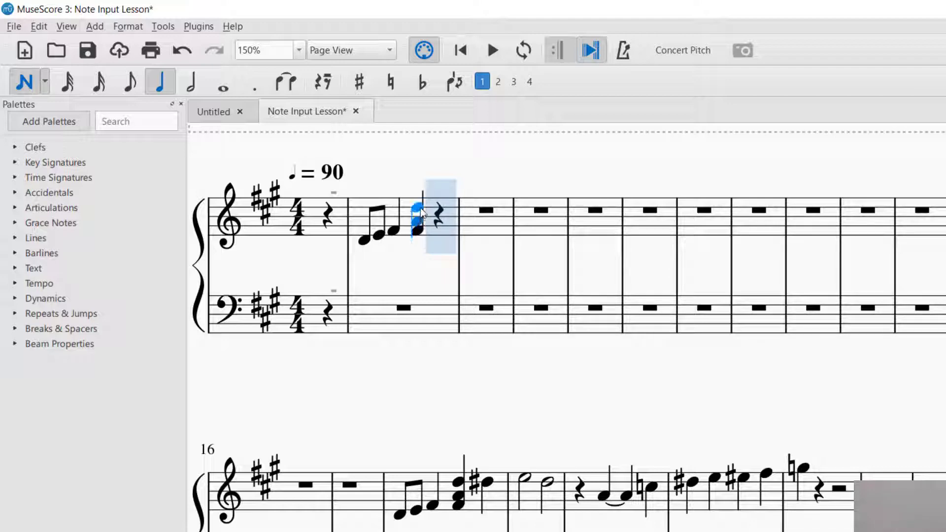
left_click(421, 212, "shift")
left_click(421, 213, "shift")
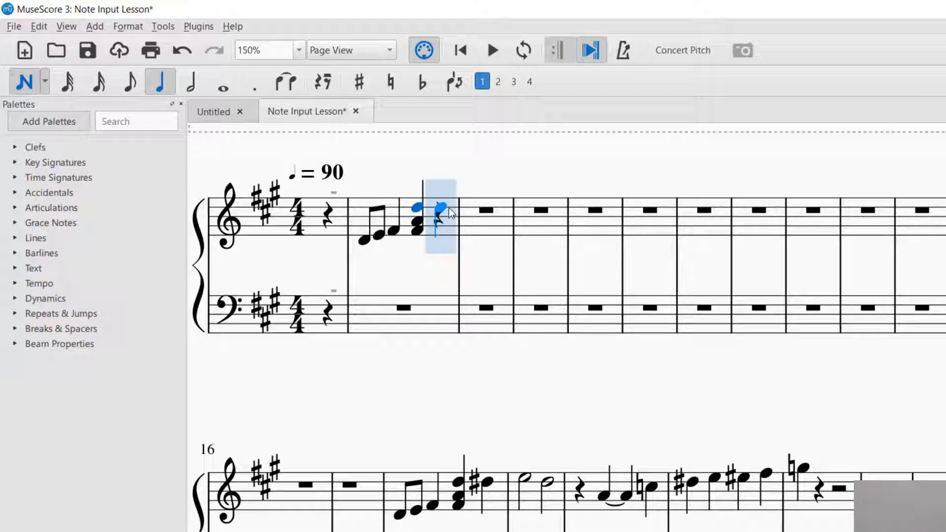
left_click(361, 82)
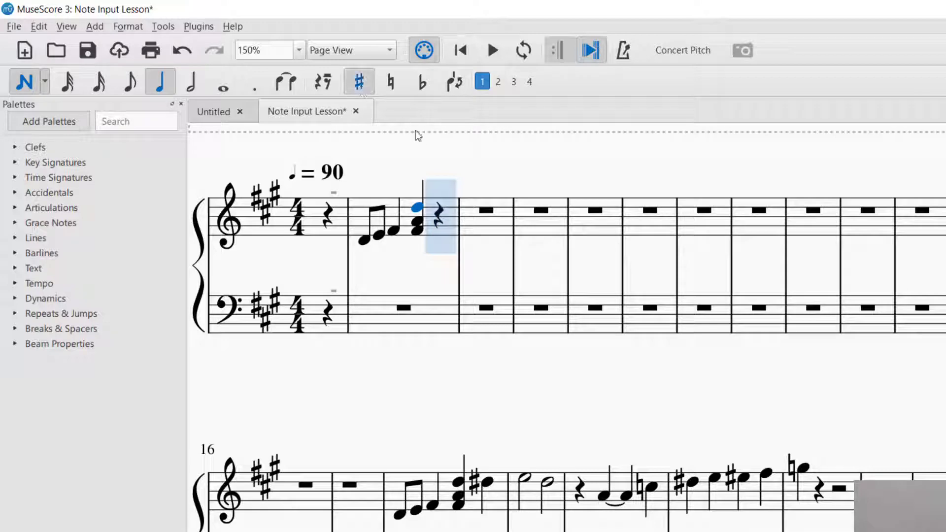
Enter the sharped quarter note ending measure 2, then two half notes in measure 3.
left_click(442, 208)
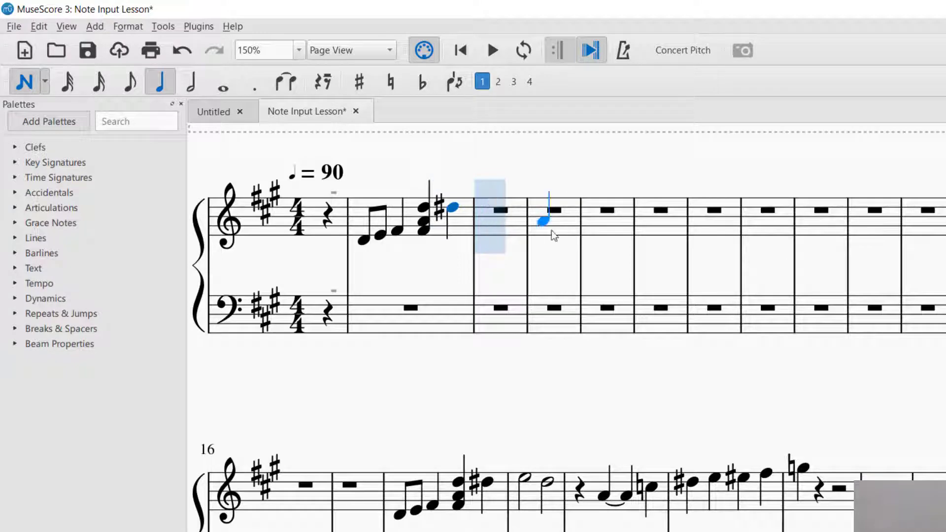
left_click(190, 84)
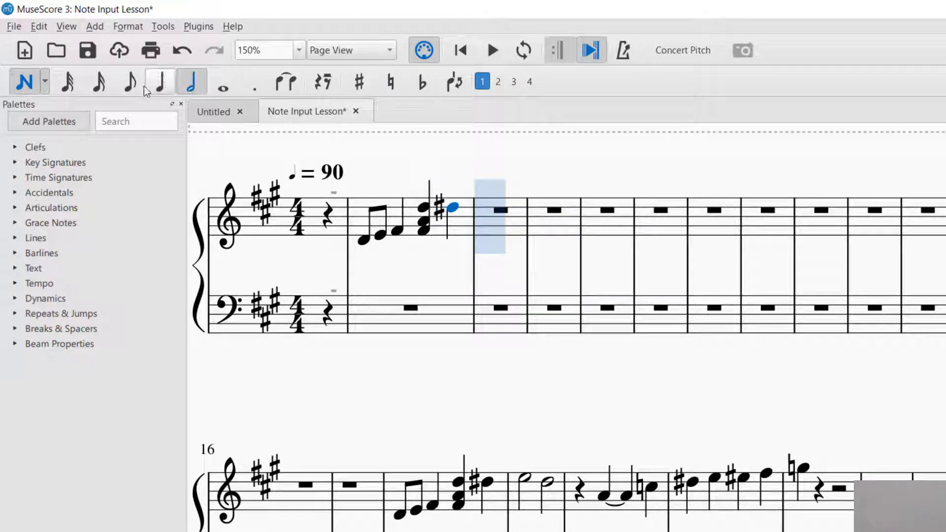
left_click(494, 205)
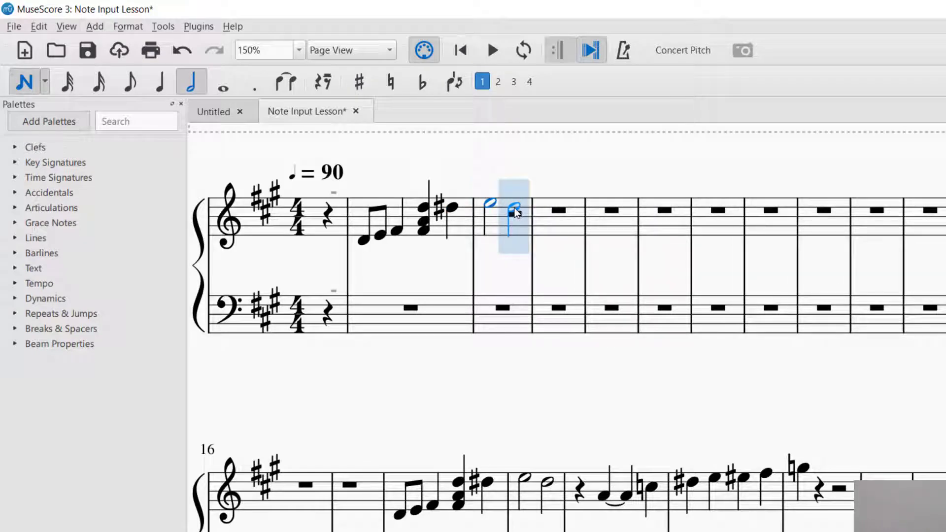
left_click(514, 209)
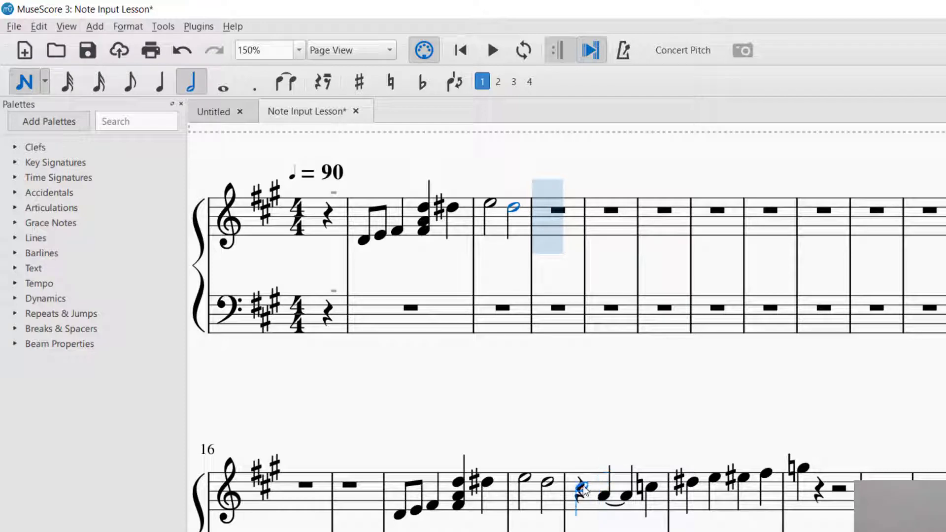
Undo a stray chord note and turn measure 3's second half note into a half rest.
left_click(513, 248, "shift")
key("ctrl+z")
left_click(326, 85)
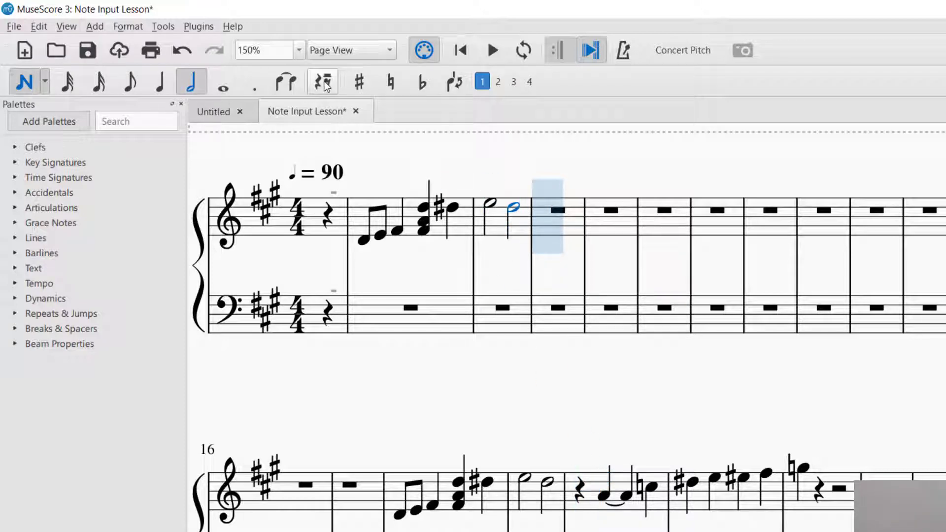
left_click(29, 88)
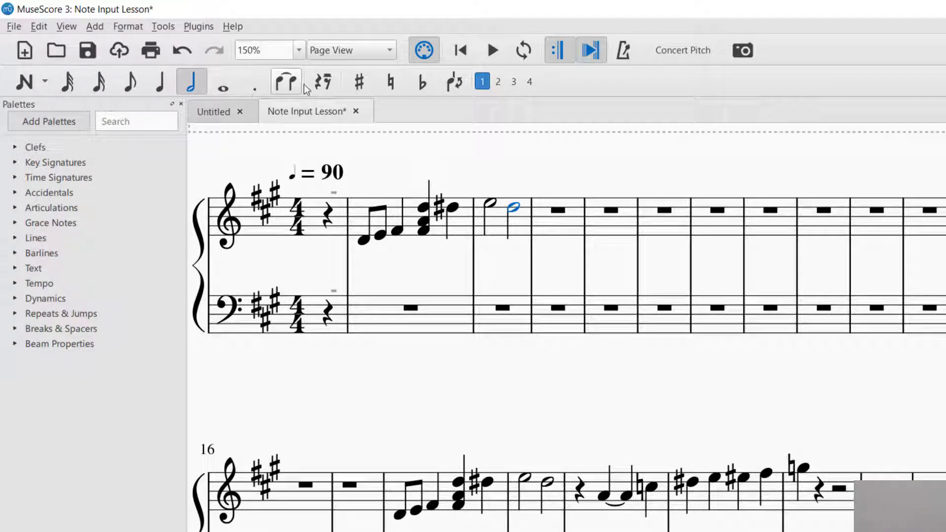
left_click(329, 87)
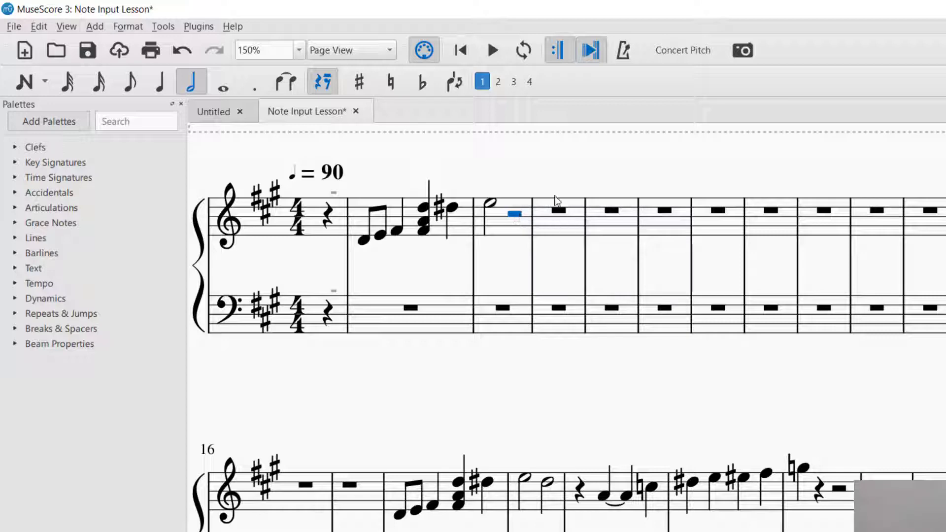
Replace measure 3's half rest with a half note.
left_click(29, 85)
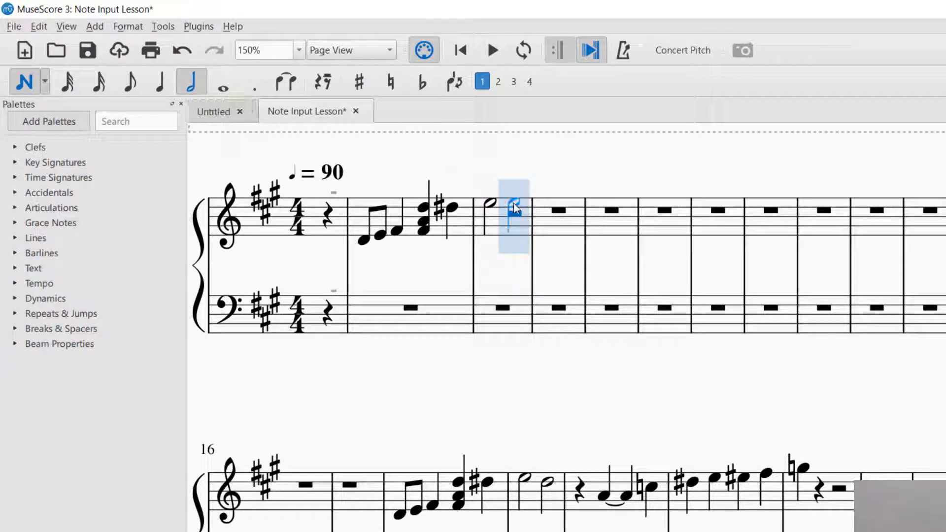
left_click(515, 208)
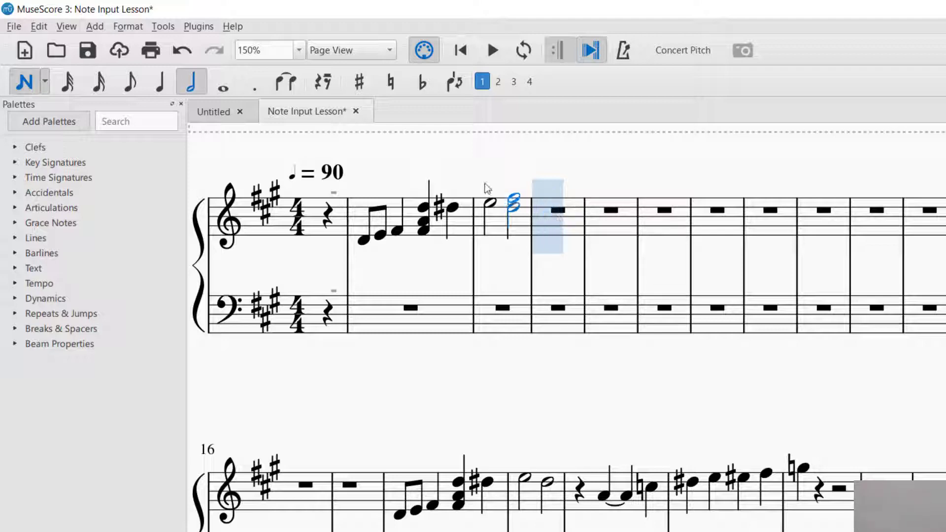
left_click(331, 86)
Split measure 4's whole rest into two quarter rests and a half rest.
left_click(22, 84)
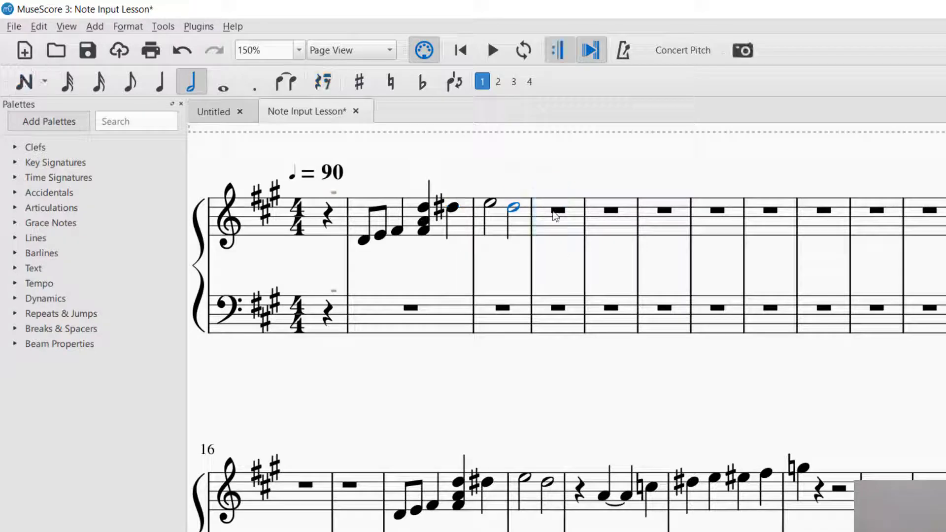
left_click(547, 212)
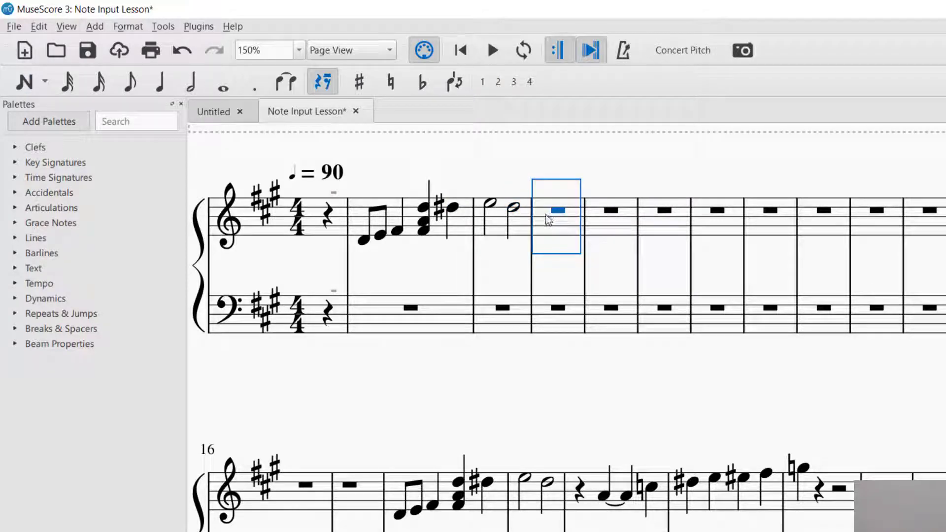
left_click(163, 87)
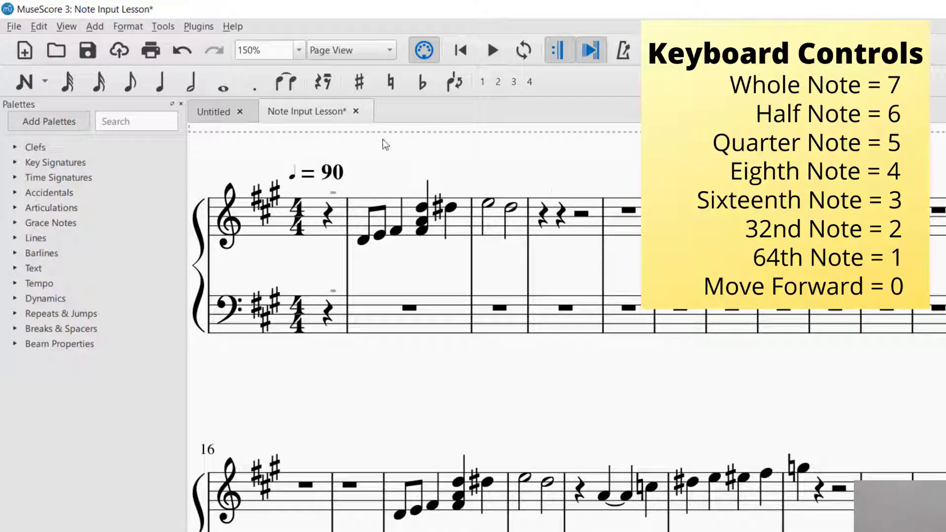
Toggle note input off and back on, then step to measure 4's first quarter rest.
left_click(167, 85)
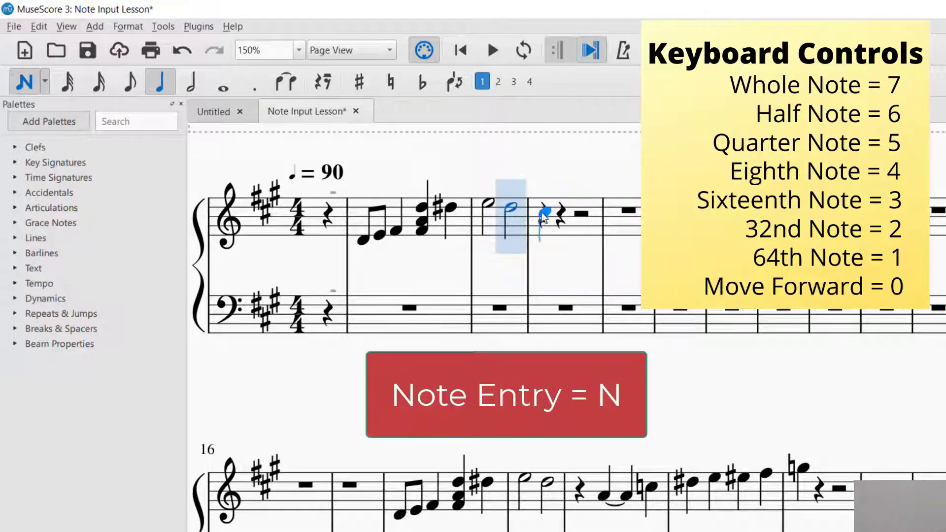
key("Escape")
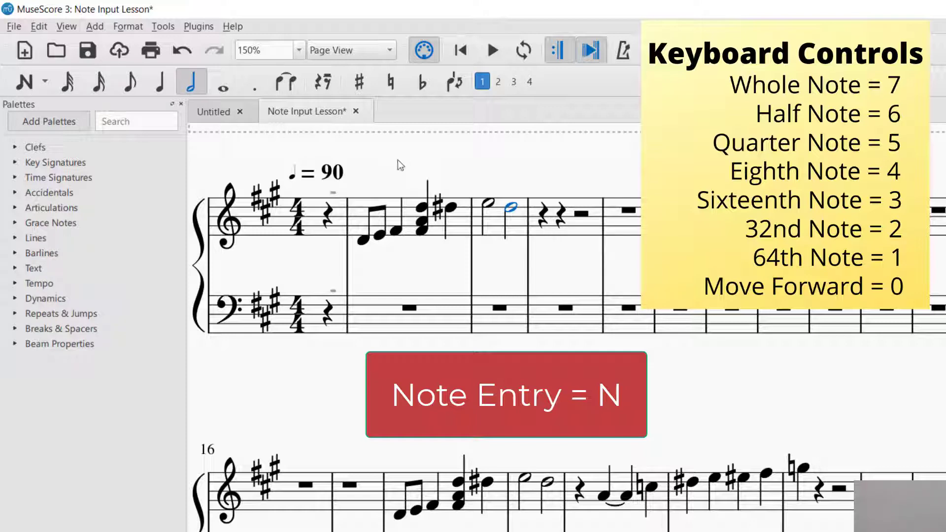
key("n")
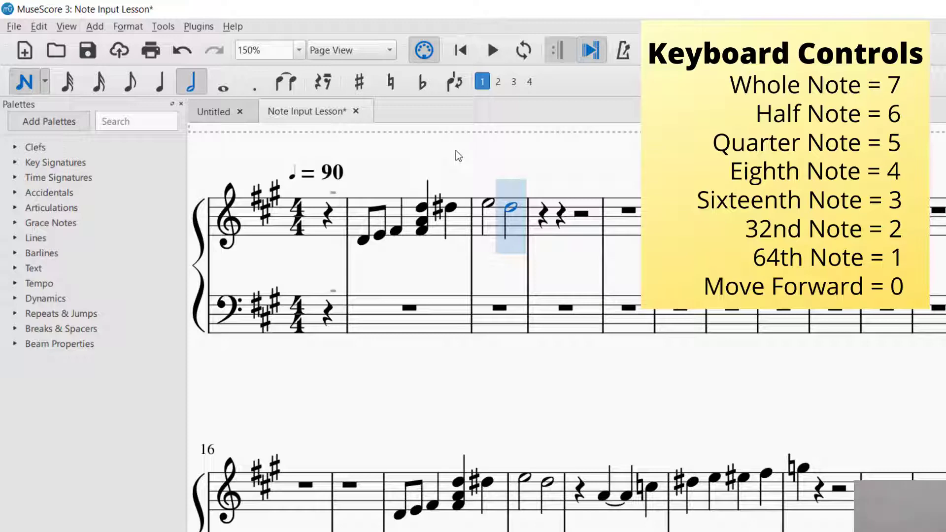
key("Right")
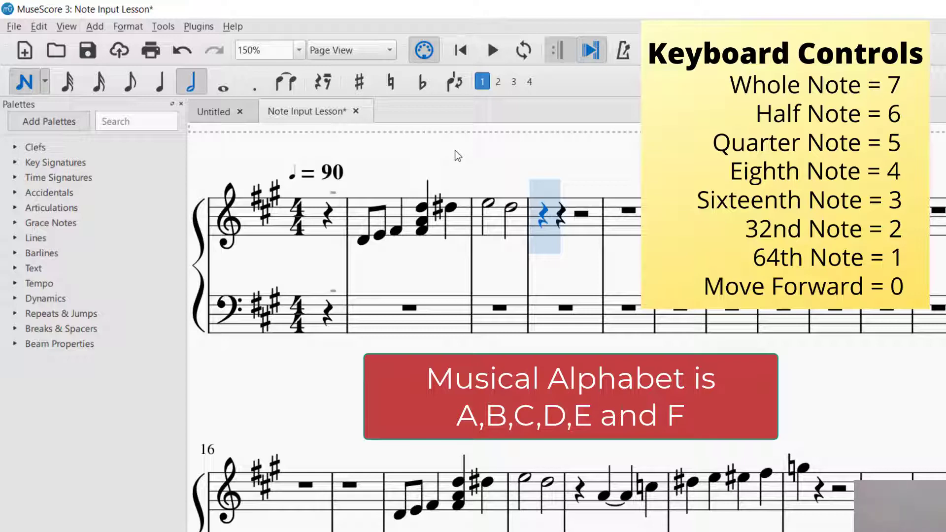
Enter a half note D at the start of treble measure 4.
key("d")
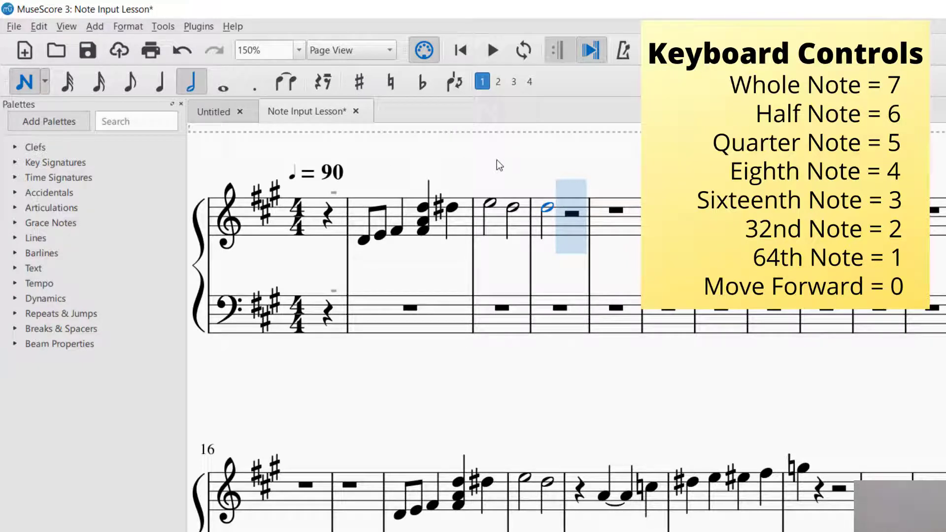
Rewrite measure 4 as quarter notes D and E followed by a half note E5.
key("Left")
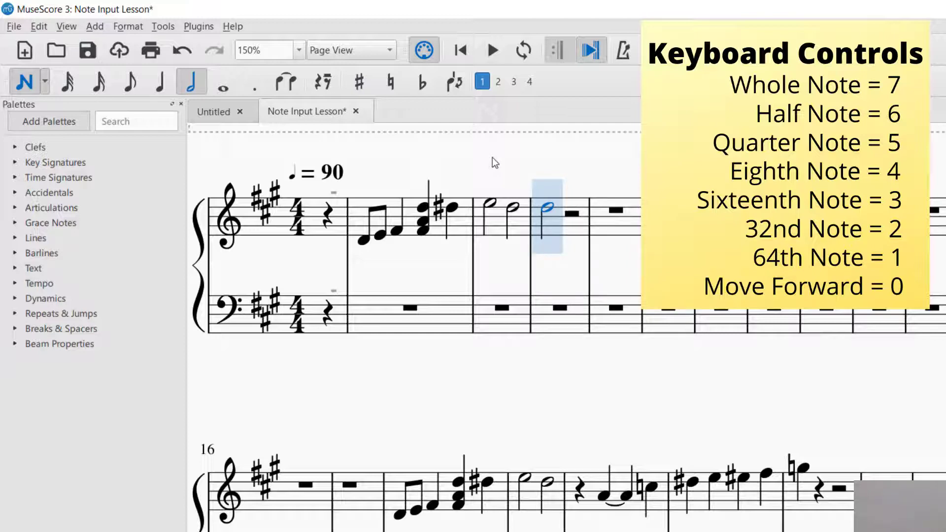
key("4")
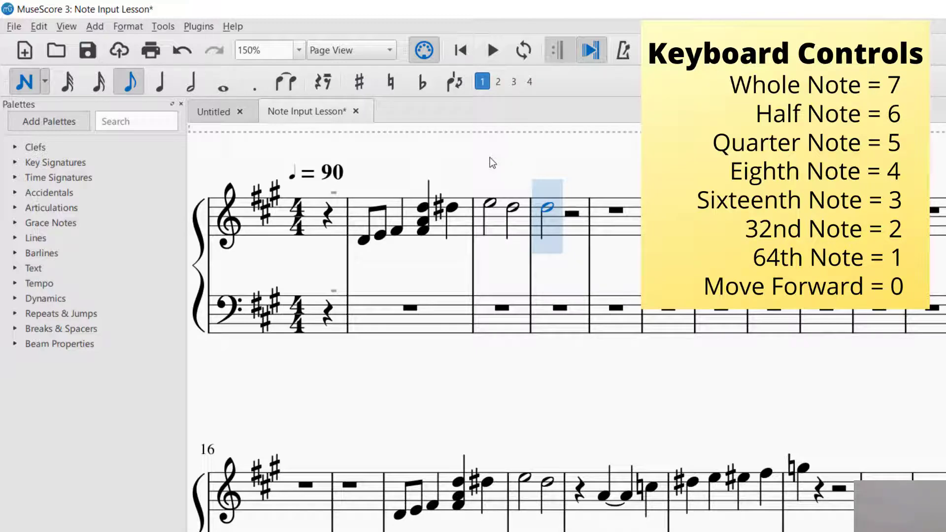
key("5")
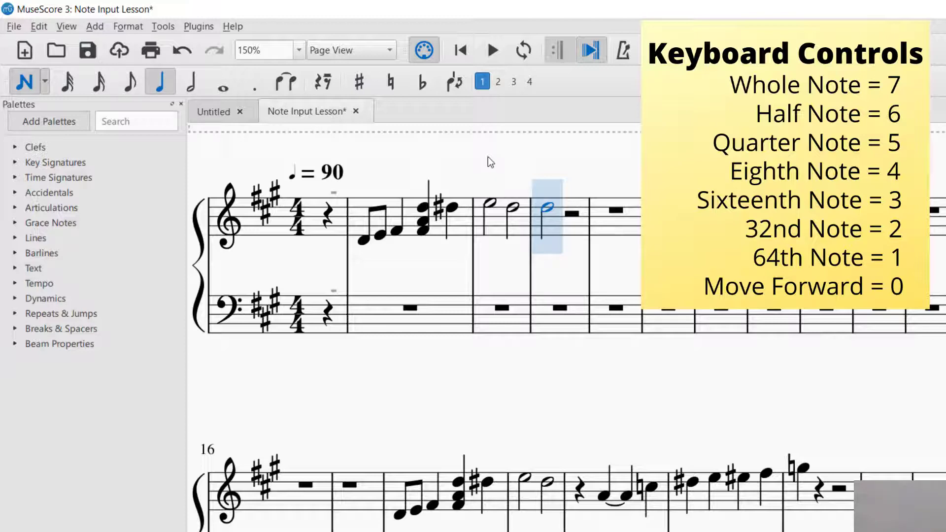
key("d")
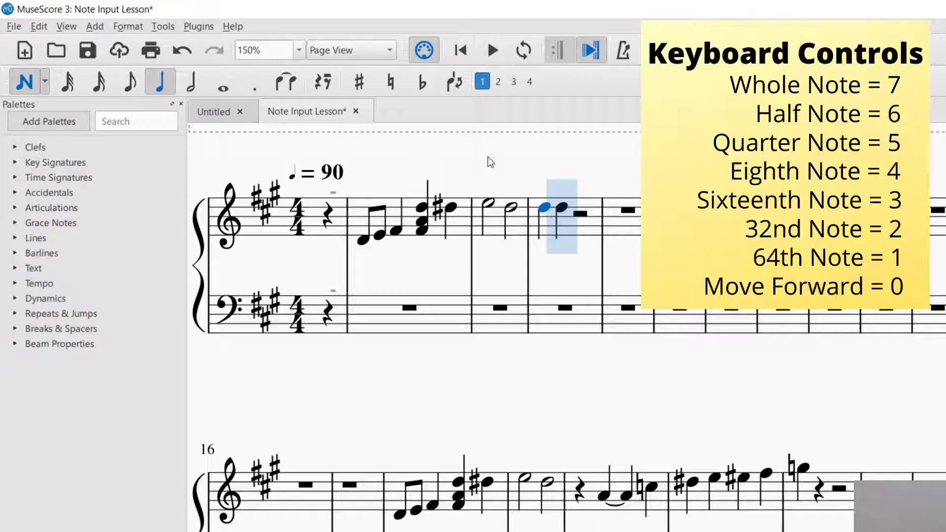
key("e")
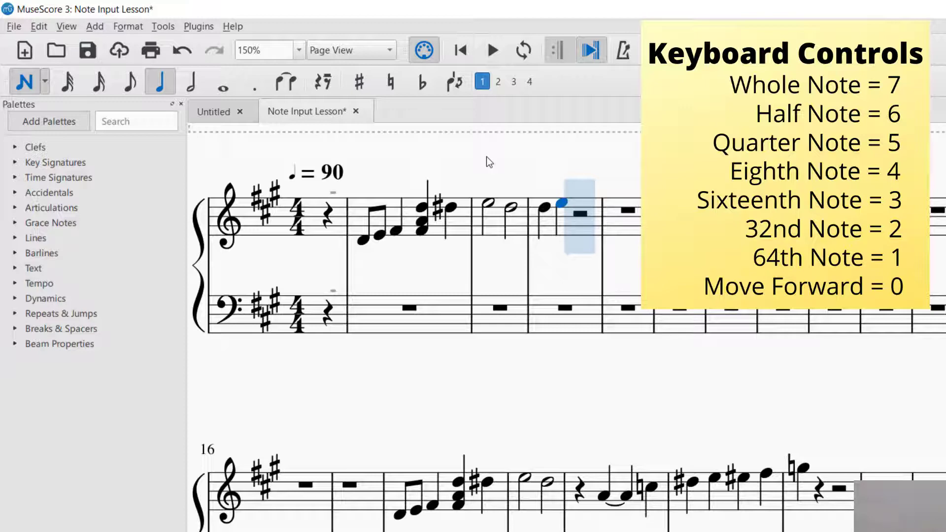
key("6")
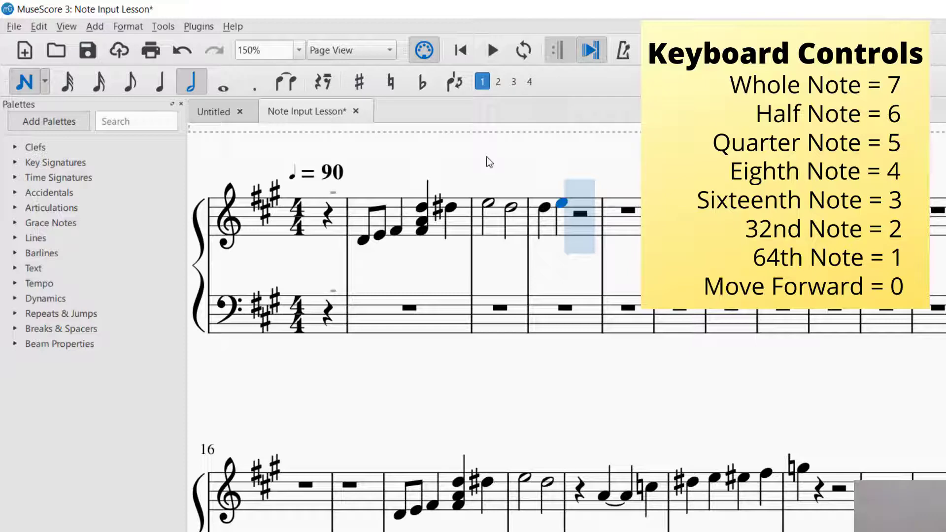
key("e")
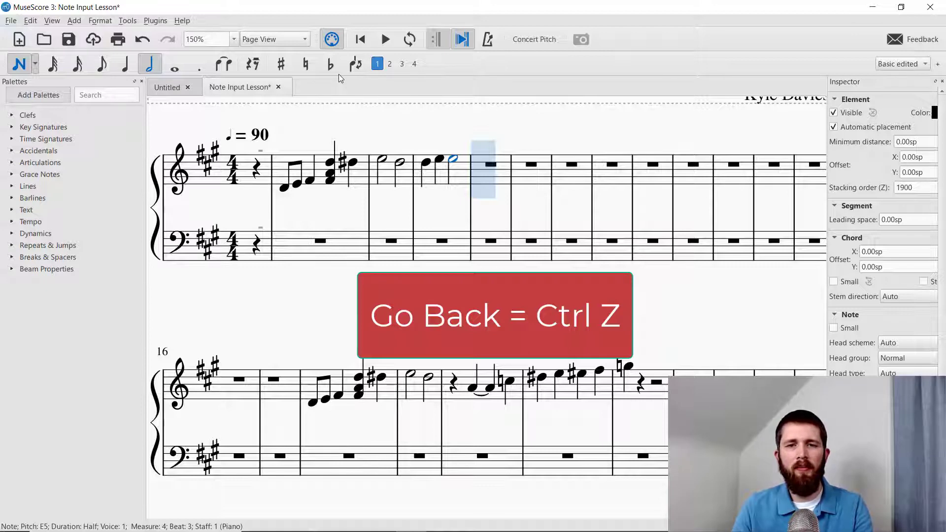
Undo the half note D and quarter notes in measure 4, then leave note input.
key("ctrl+z")
key("ctrl+z")
key("ctrl+z")
key("ctrl+z")
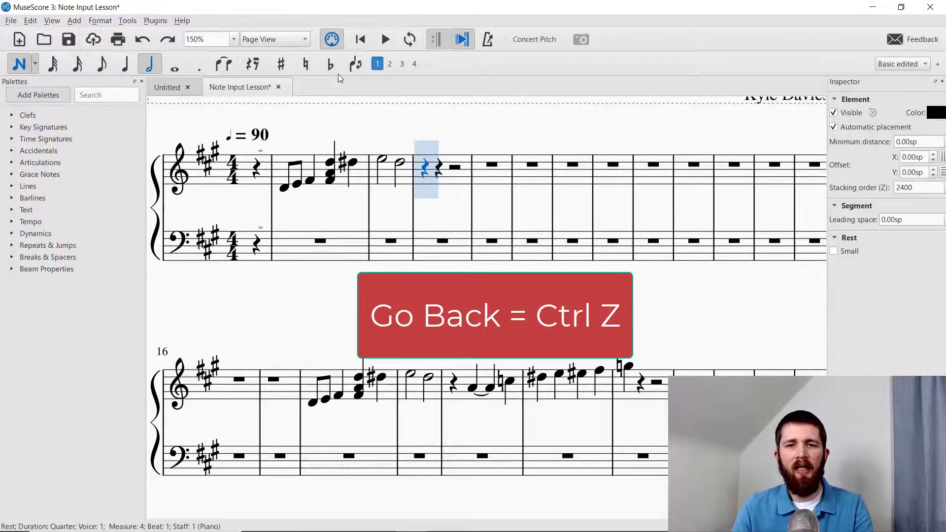
key("ctrl+z")
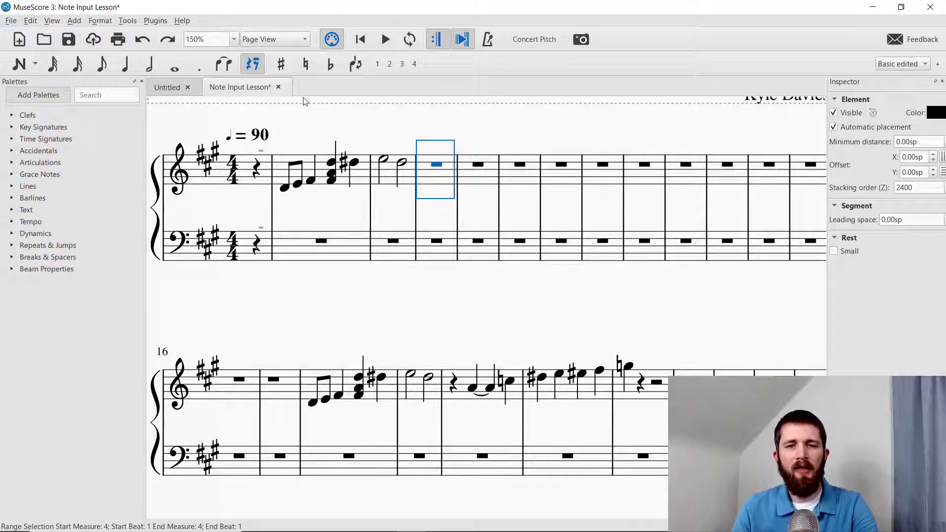
key("0")
key("0")
key("Escape")
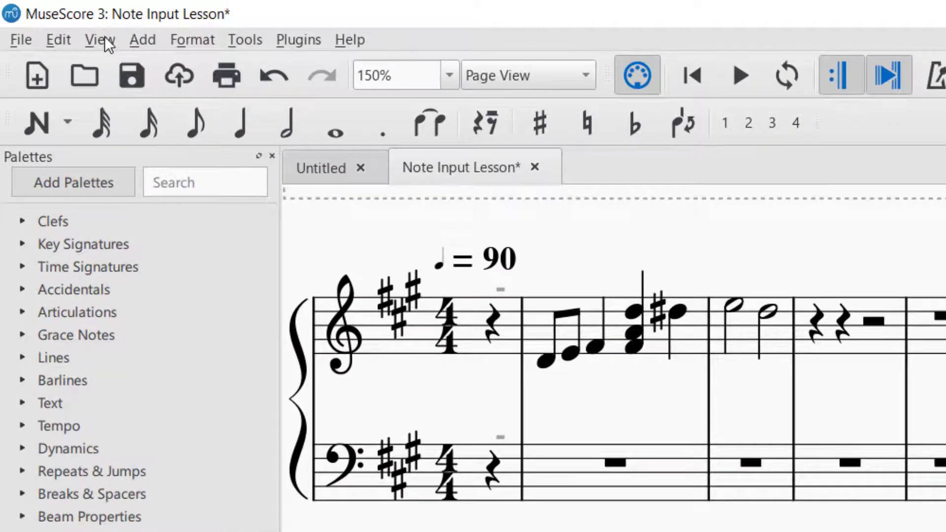
Turn on the Piano Keyboard panel from the View menu.
left_click(105, 39)
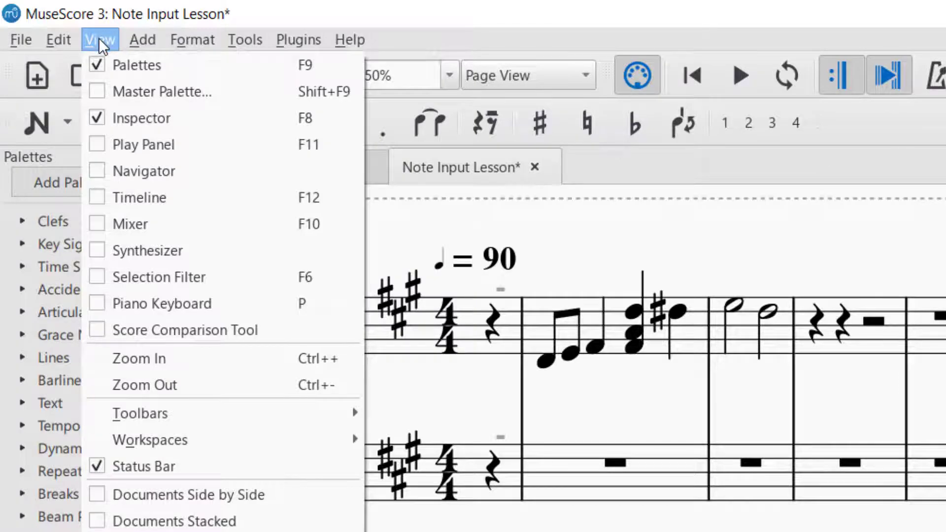
left_click(98, 308)
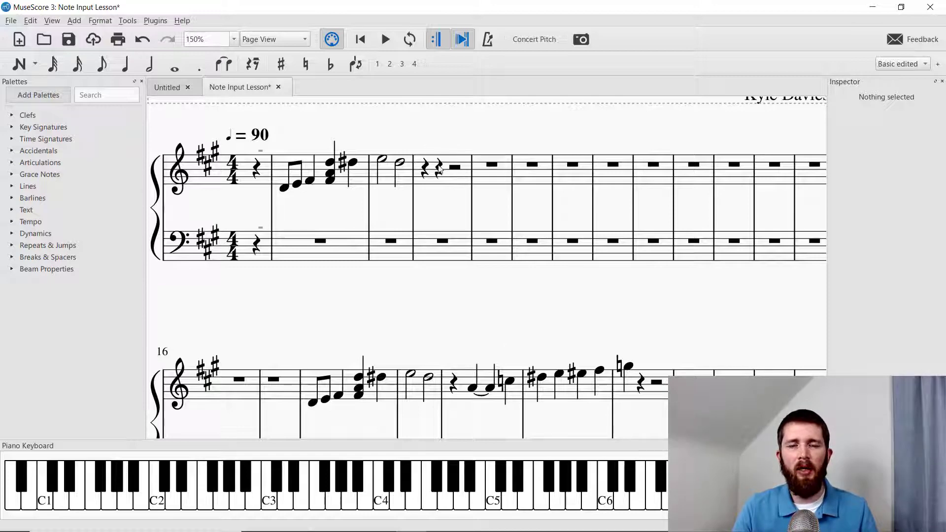
From measure 4's second rest, enter quarter notes A4, A4, C5 on the piano keyboard.
left_click(440, 167)
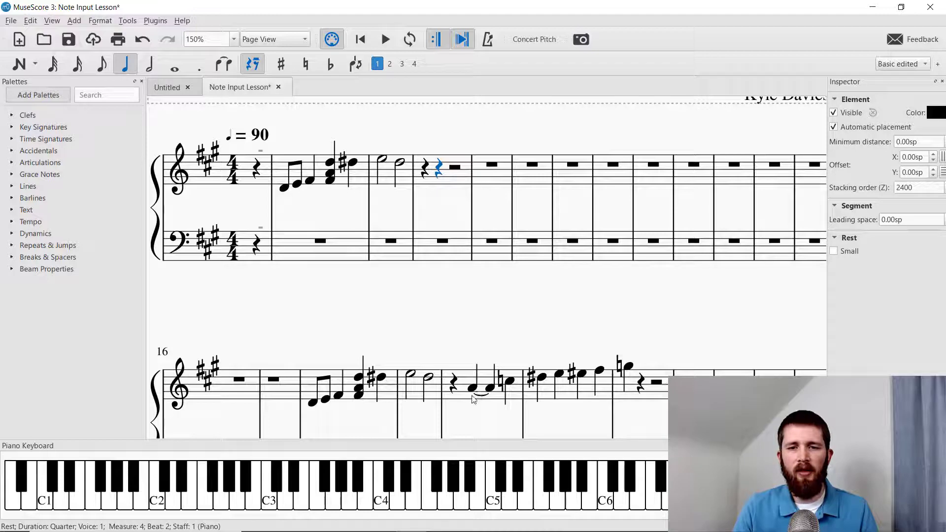
left_click(576, 508)
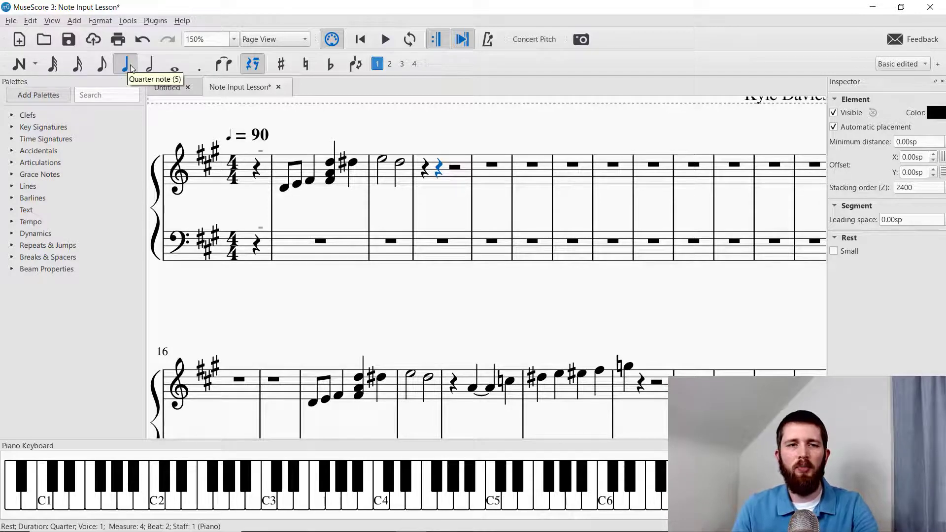
key("n")
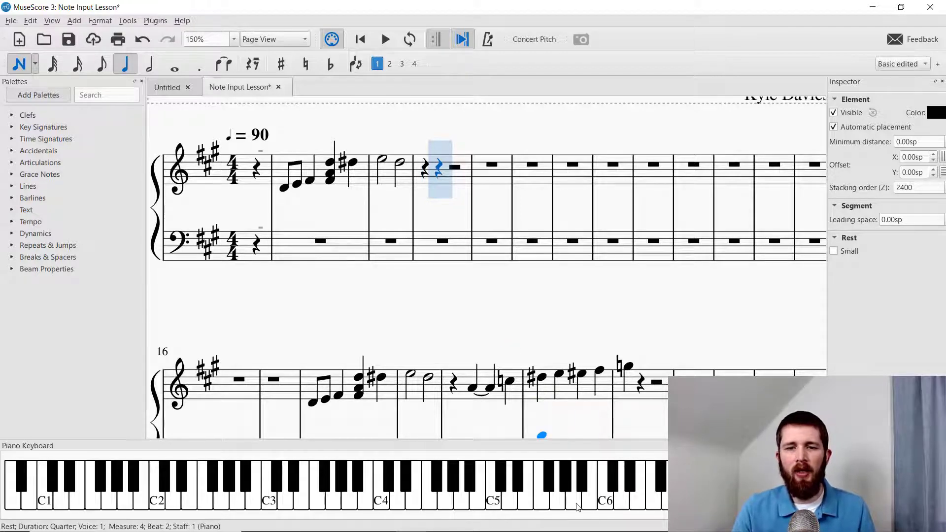
left_click(463, 502)
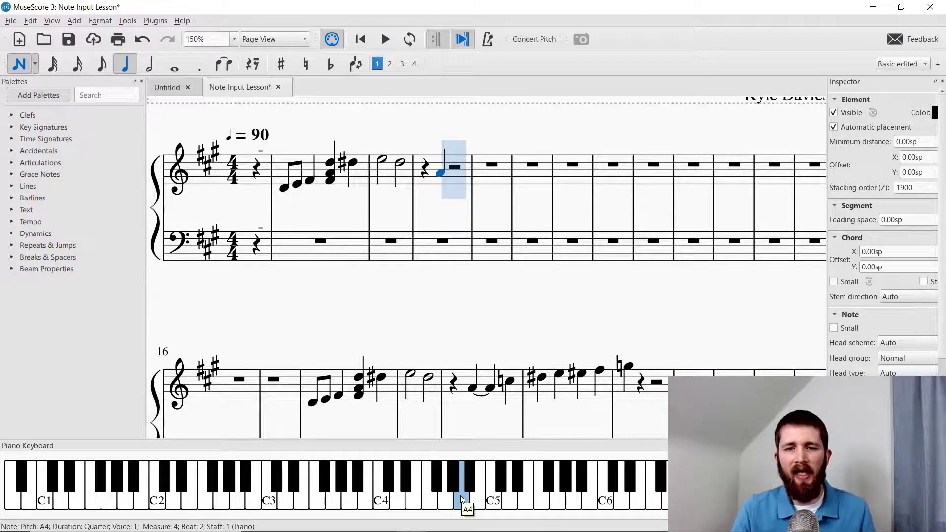
left_click(461, 495)
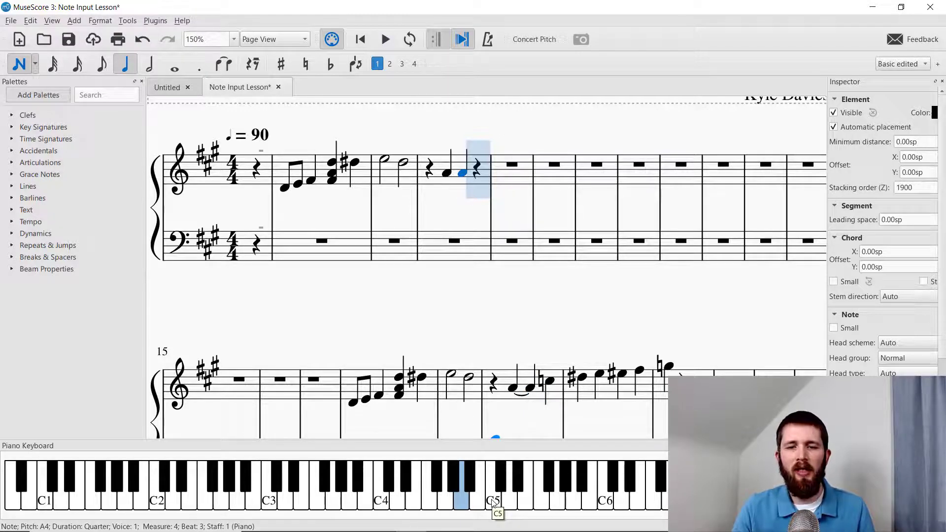
left_click(492, 501)
Continue with D#5, E5, E#5, F#5 in measure 5 and G5 opening measure 6.
left_click(517, 481)
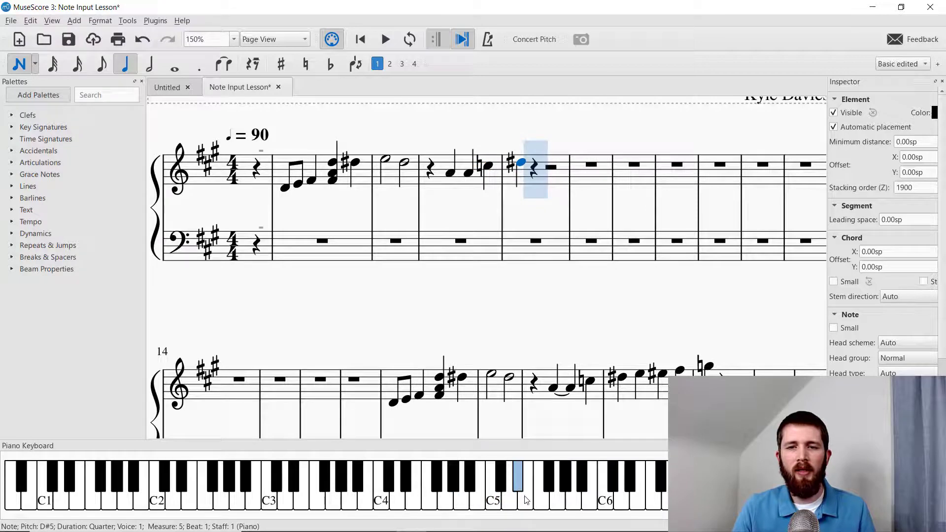
left_click(527, 502)
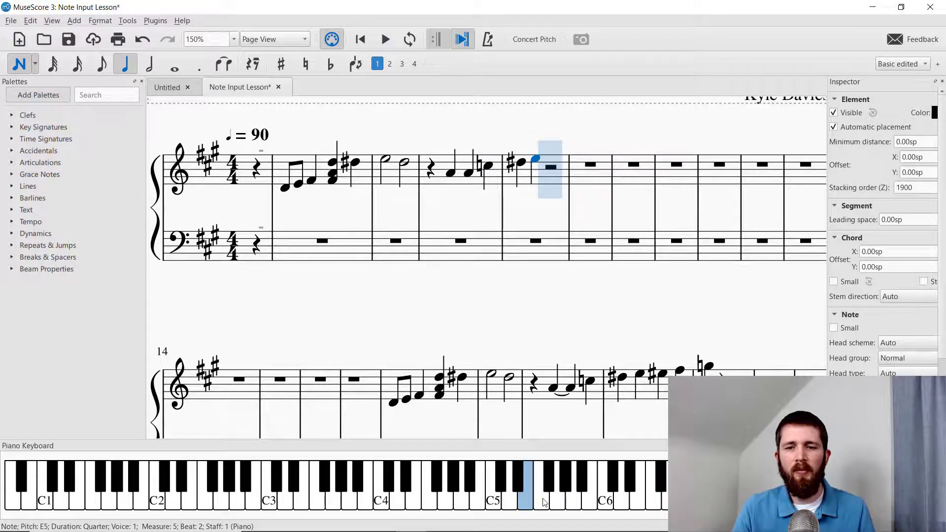
left_click(542, 499)
left_click(548, 483)
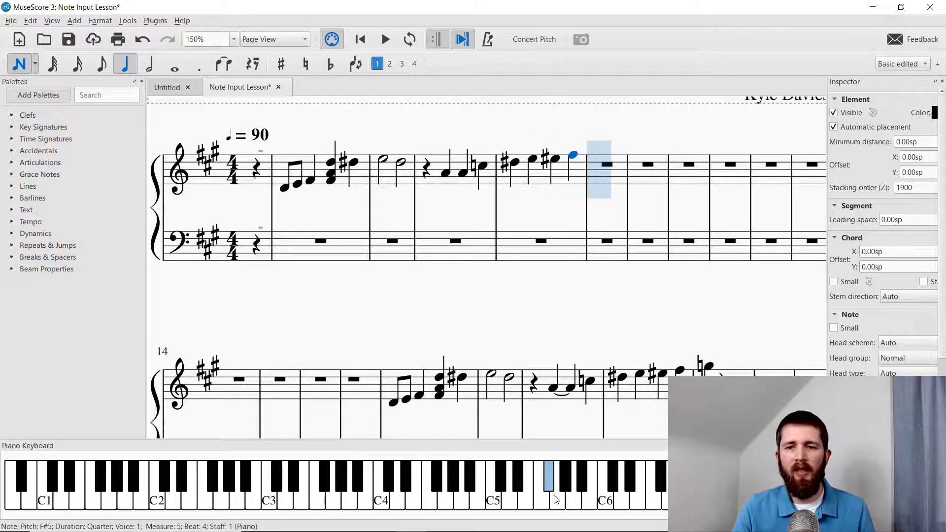
left_click(560, 502)
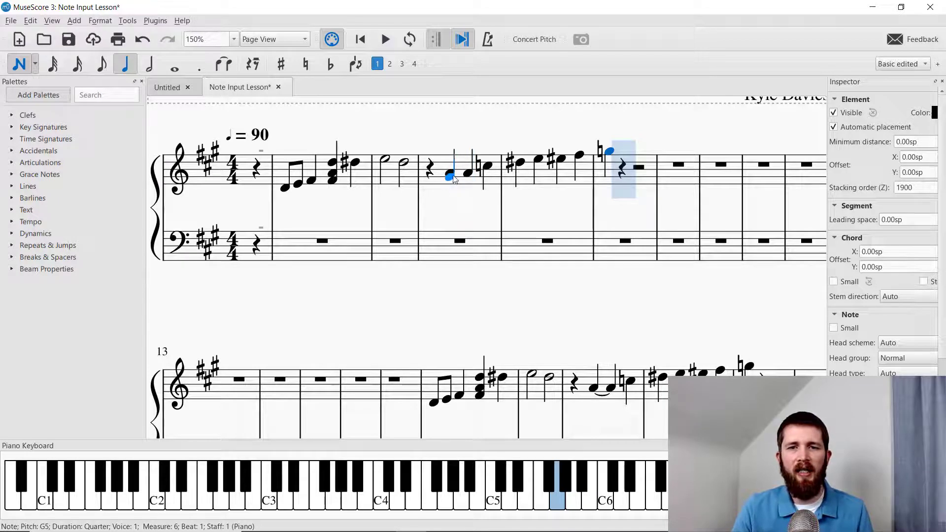
Undo the unwanted tied G5 notes accidentally added in measure 6.
left_click(226, 64)
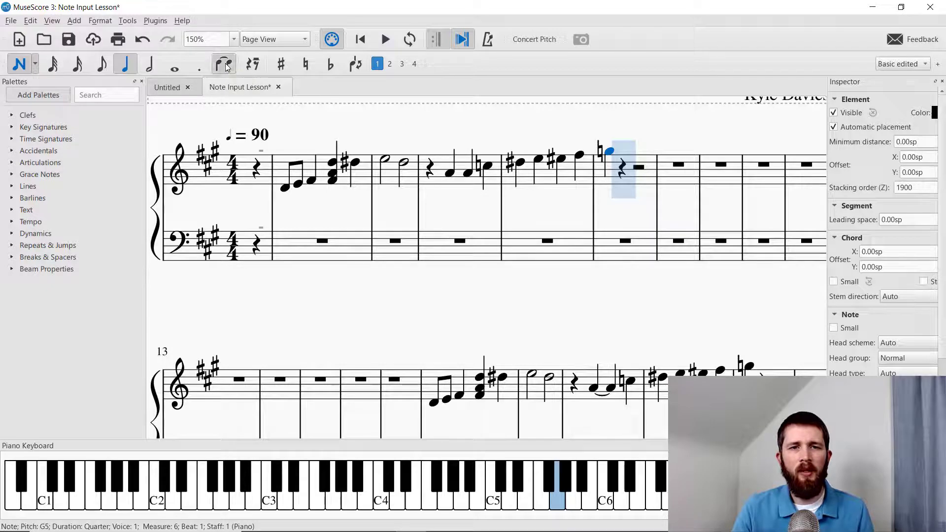
left_click(450, 176)
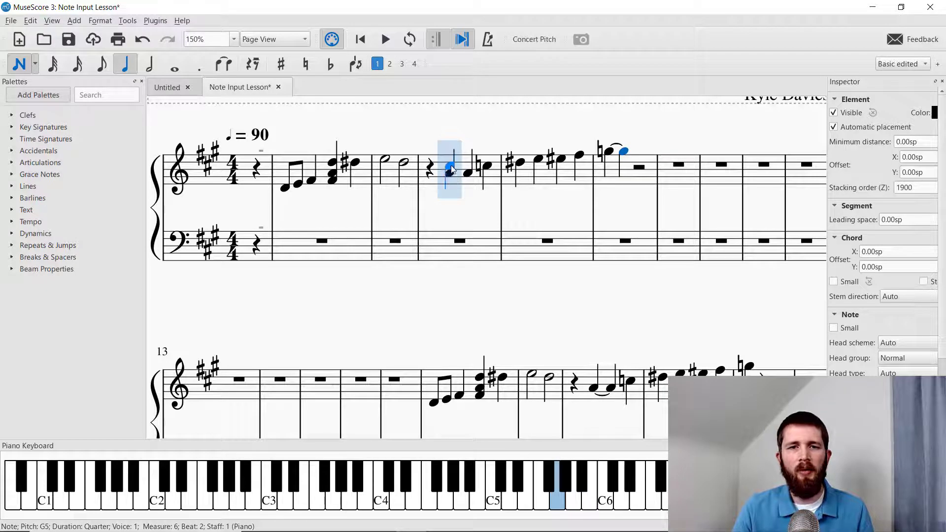
key("plus")
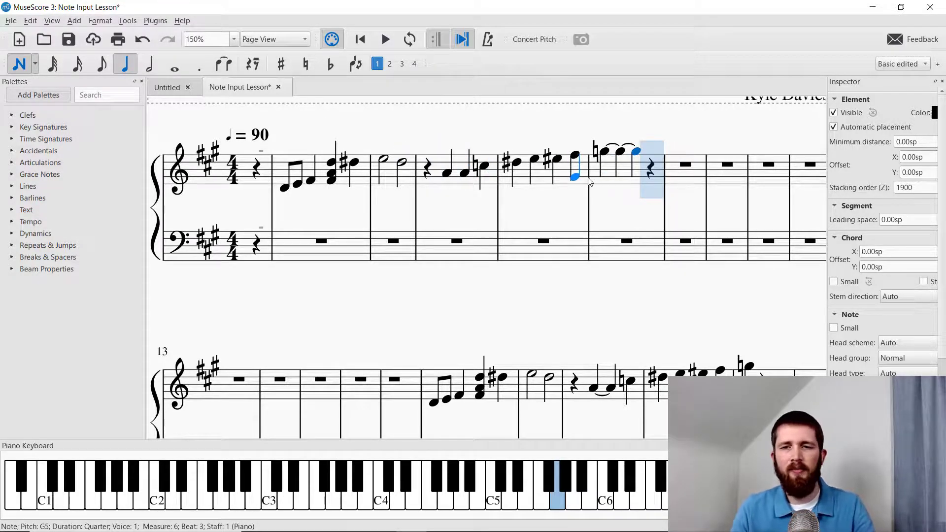
key("ctrl+z")
key("ctrl+z")
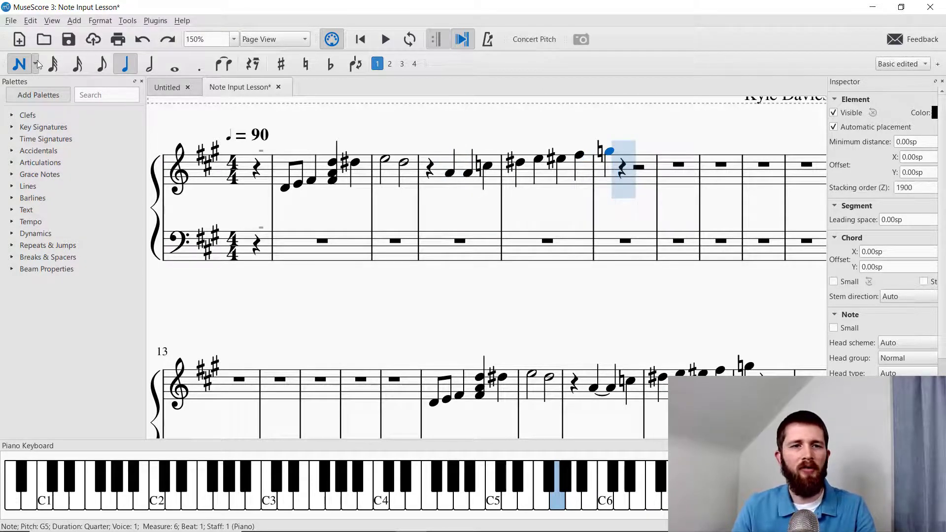
Exit note input and tie the first A4 in measure 4 to the following A.
left_click(20, 64)
left_click(450, 174)
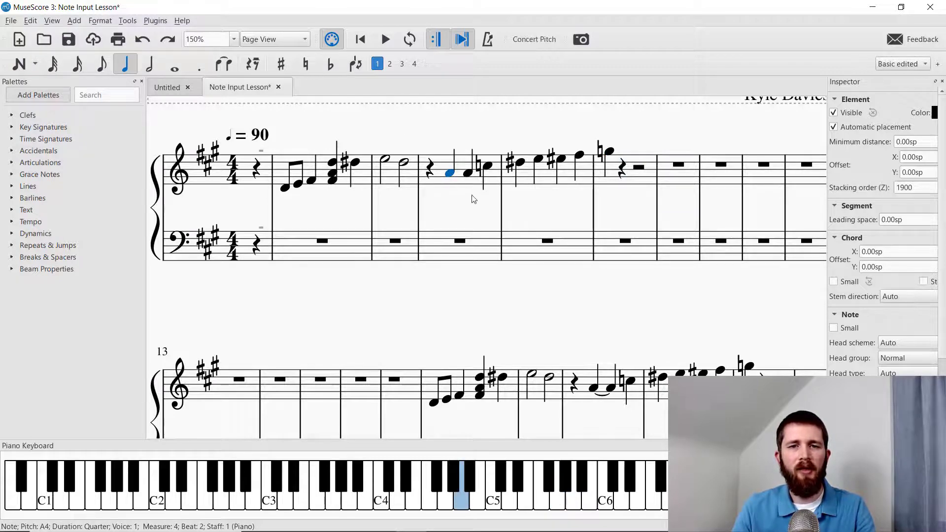
left_click(227, 67)
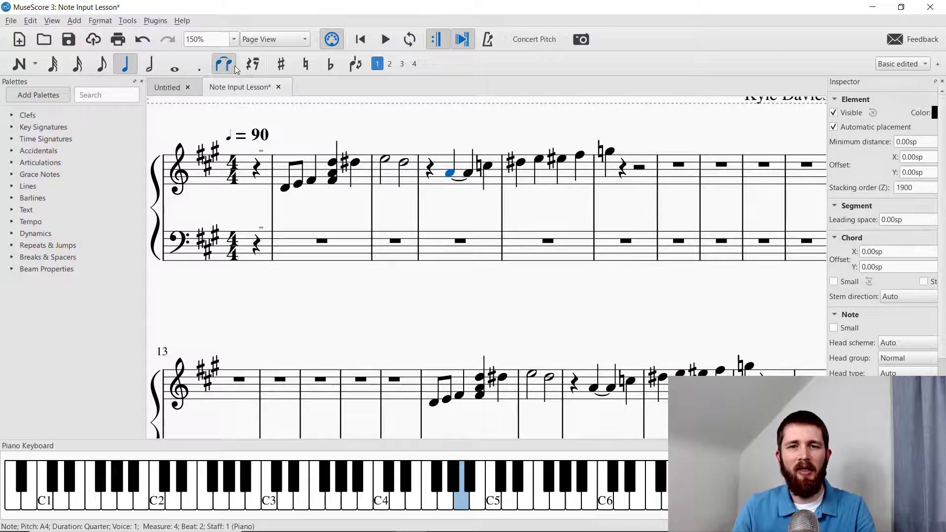